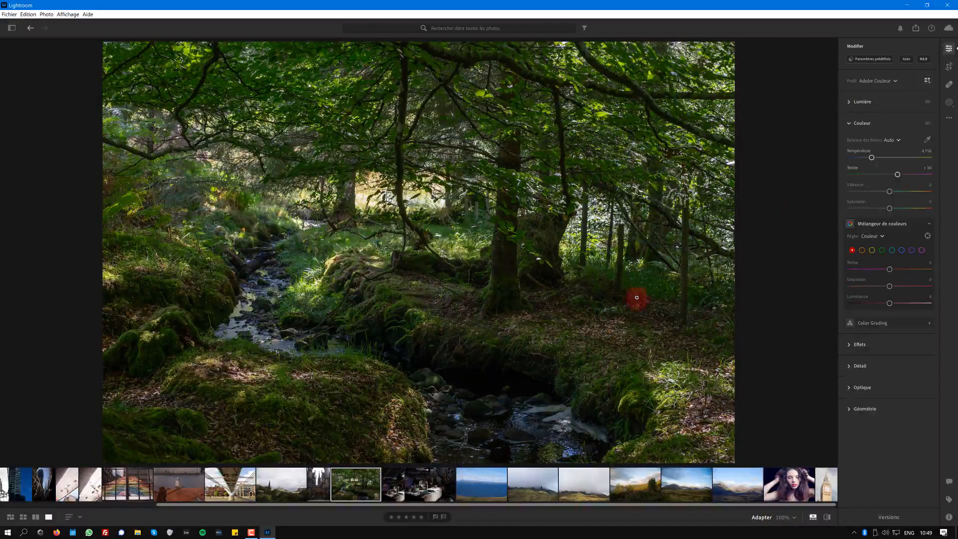
Try shifting the green hue fully toward yellow in the forest stream photo's color mixer, and reset it
{"action": "left_click", "coordinate": [884, 252]}
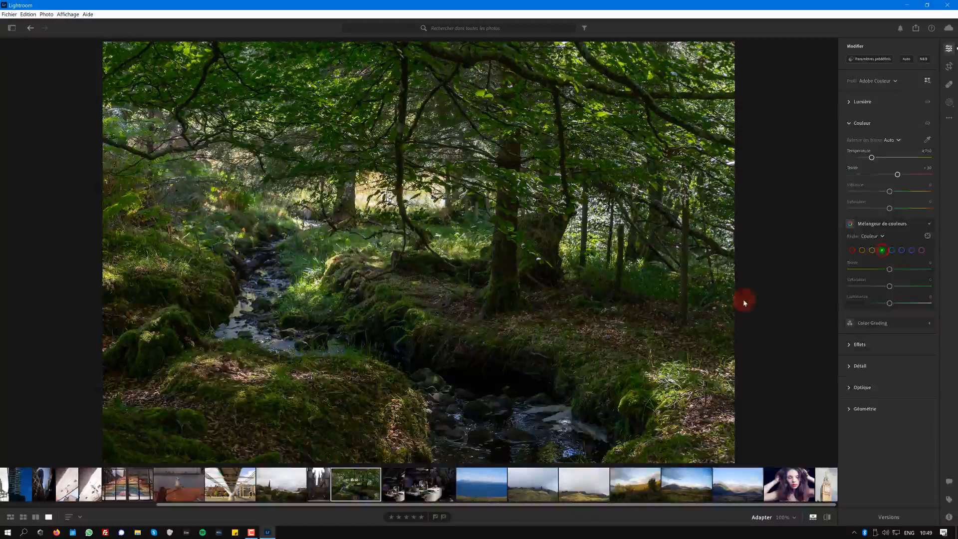
{"action": "left_click_drag", "start_coordinate": [893, 271], "coordinate": [850, 299]}
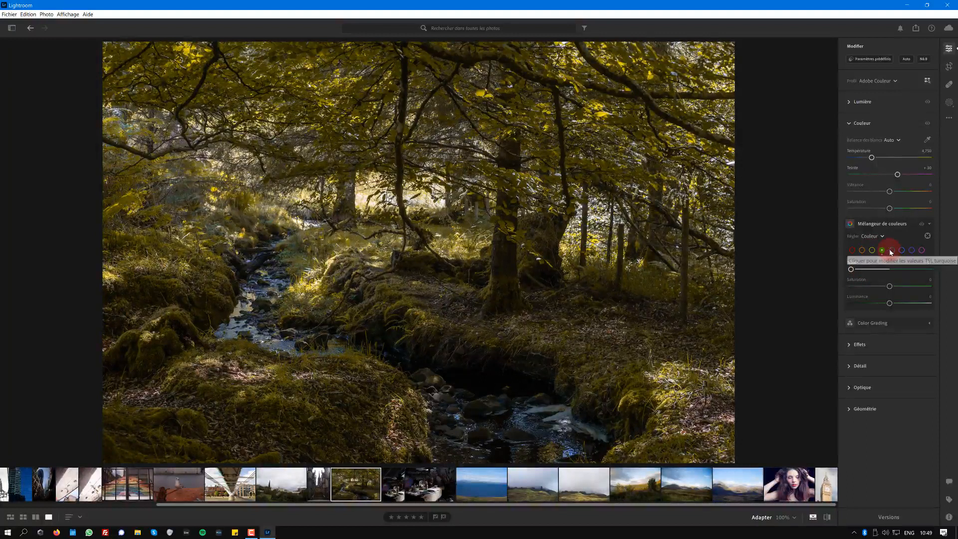
{"action": "left_click_drag", "start_coordinate": [853, 268], "coordinate": [880, 276]}
{"action": "double_click", "coordinate": [885, 274]}
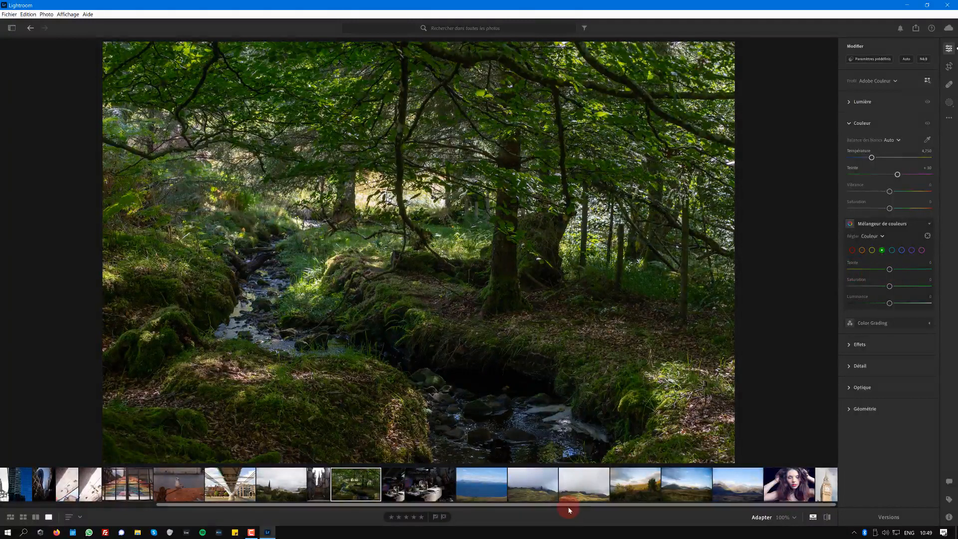
In the foggy rock pinnacle photo, shift the green and yellow hues toward orange, with yellow at -100, and compare with the original
{"action": "left_click", "coordinate": [545, 487]}
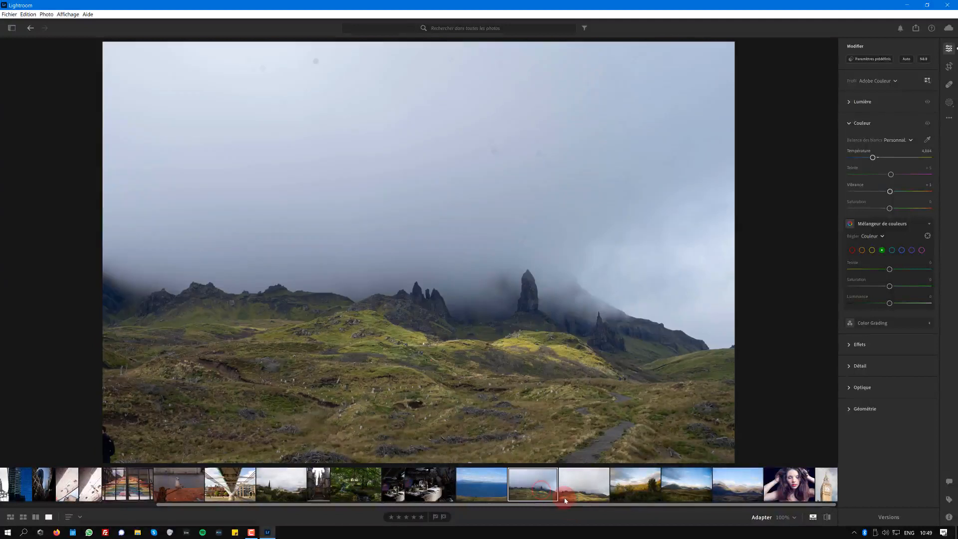
{"action": "left_click", "coordinate": [890, 270]}
{"action": "left_click_drag", "start_coordinate": [894, 271], "coordinate": [851, 270]}
{"action": "left_click", "coordinate": [874, 251]}
{"action": "left_click_drag", "start_coordinate": [918, 270], "coordinate": [854, 272]}
{"action": "left_click", "coordinate": [827, 519]}
{"action": "left_click", "coordinate": [827, 520]}
Raise the yellow saturation to about +58 and also increase the green saturation
{"action": "left_click_drag", "start_coordinate": [892, 285], "coordinate": [920, 290]}
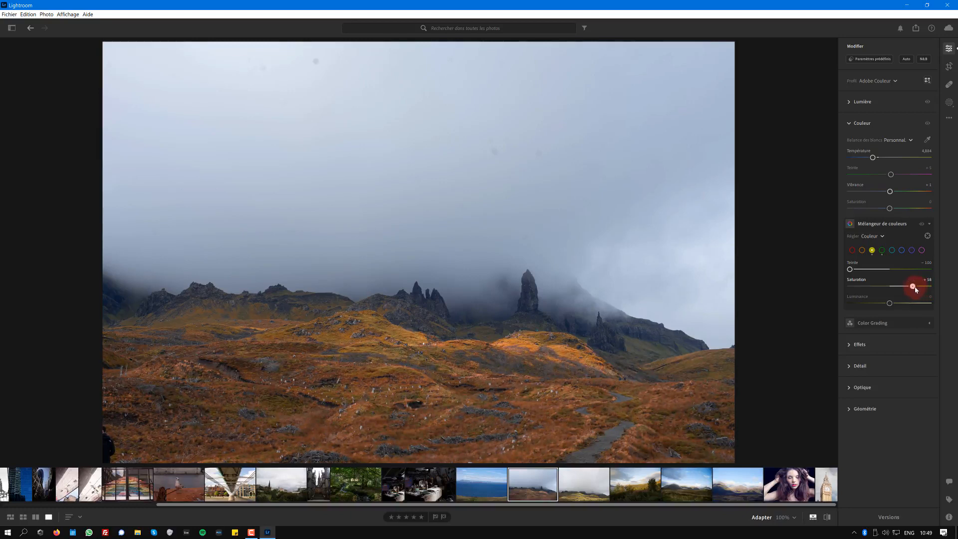
{"action": "left_click", "coordinate": [883, 251]}
{"action": "left_click_drag", "start_coordinate": [895, 289], "coordinate": [917, 287]}
Set the blue hue to -10 in the deep blue sea photo and compare it with the original
{"action": "left_click", "coordinate": [488, 486]}
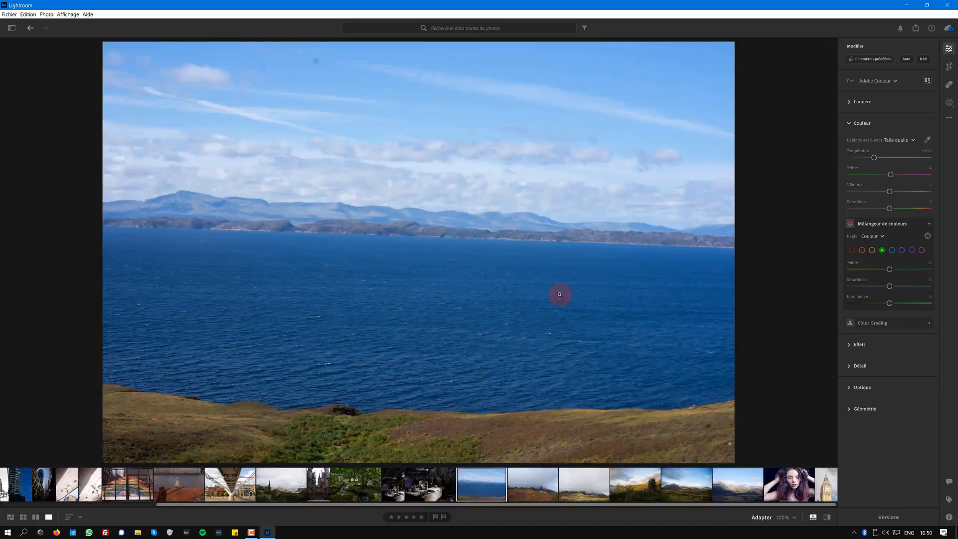
{"action": "left_click", "coordinate": [901, 251]}
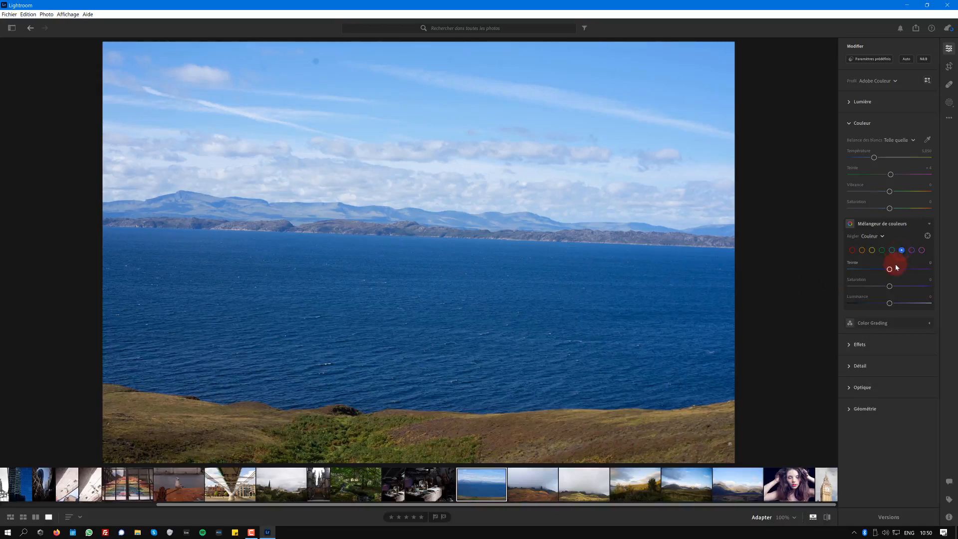
{"action": "left_click_drag", "start_coordinate": [890, 270], "coordinate": [879, 269]}
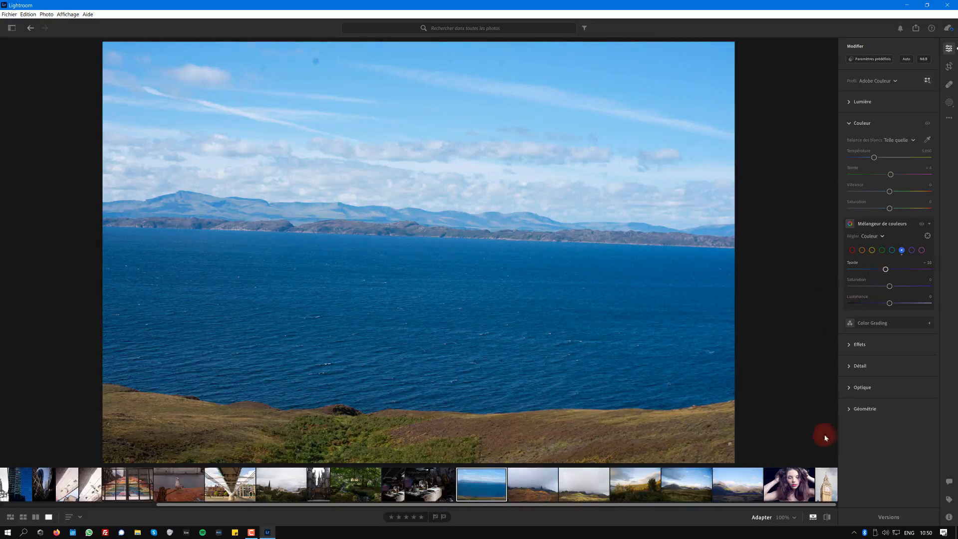
{"action": "left_click", "coordinate": [827, 517]}
{"action": "left_click", "coordinate": [827, 518]}
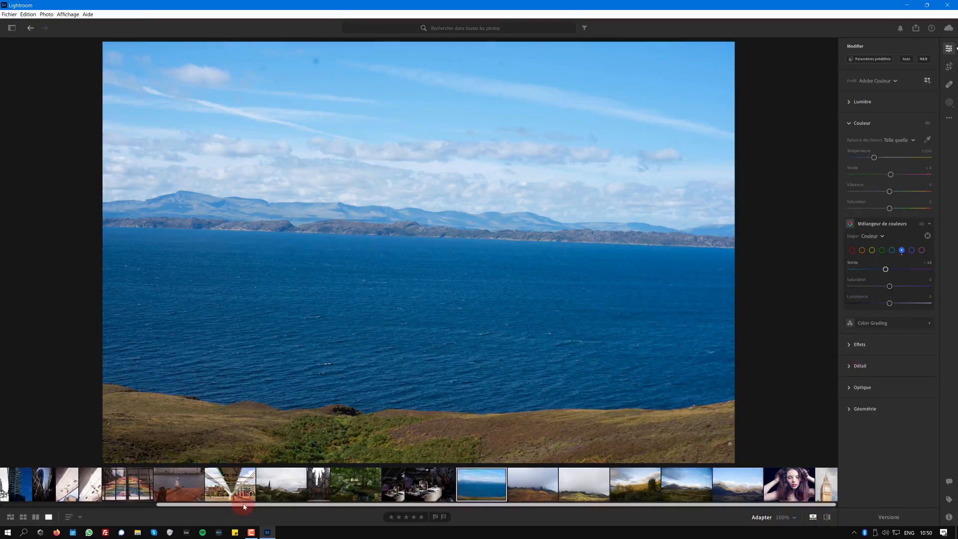
Raise the blue saturation almost to its maximum in the cloudy city skyline photo
{"action": "left_click_drag", "start_coordinate": [252, 506], "coordinate": [94, 506]}
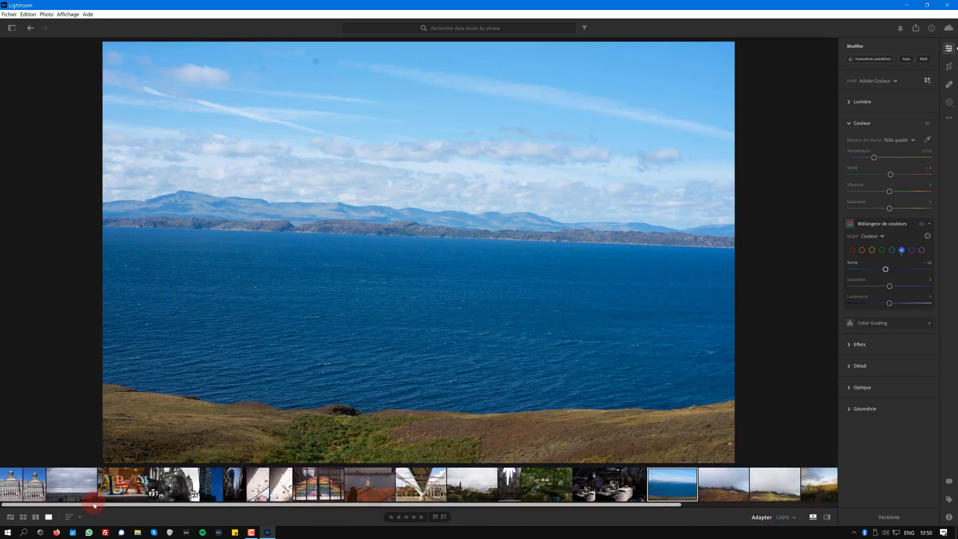
{"action": "left_click", "coordinate": [77, 479]}
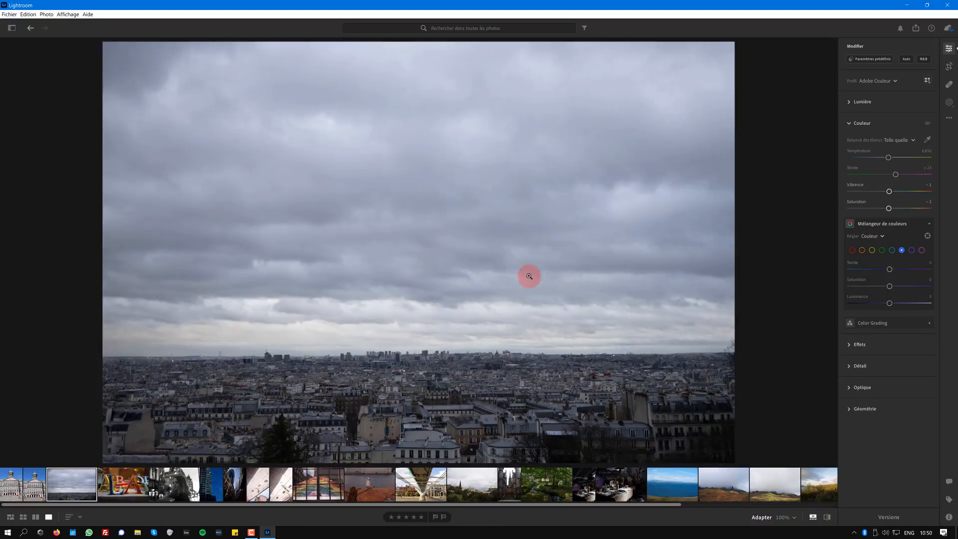
{"action": "left_click_drag", "start_coordinate": [906, 287], "coordinate": [932, 286]}
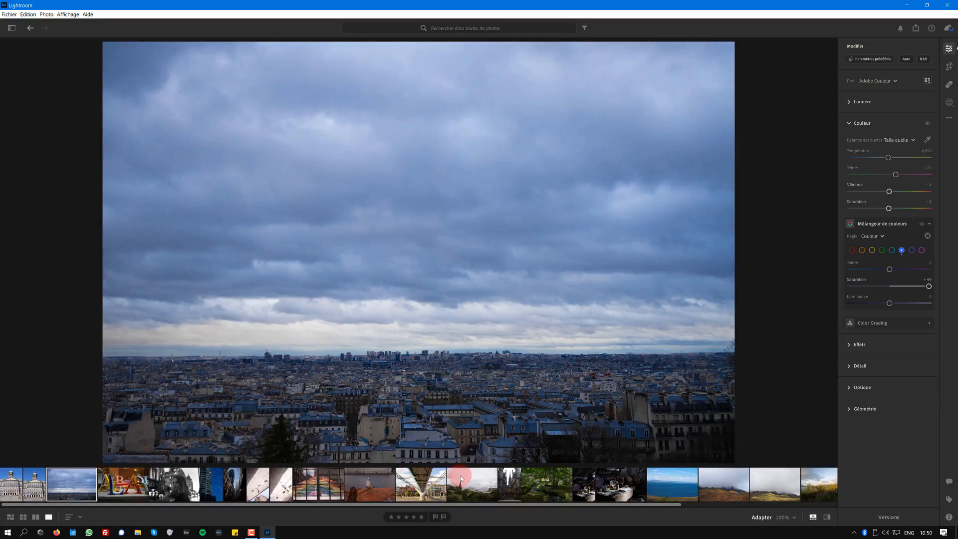
Brighten the greens of the forest stream photo by raising their luminance, and bring up the yellow settings
{"action": "left_click", "coordinate": [718, 506]}
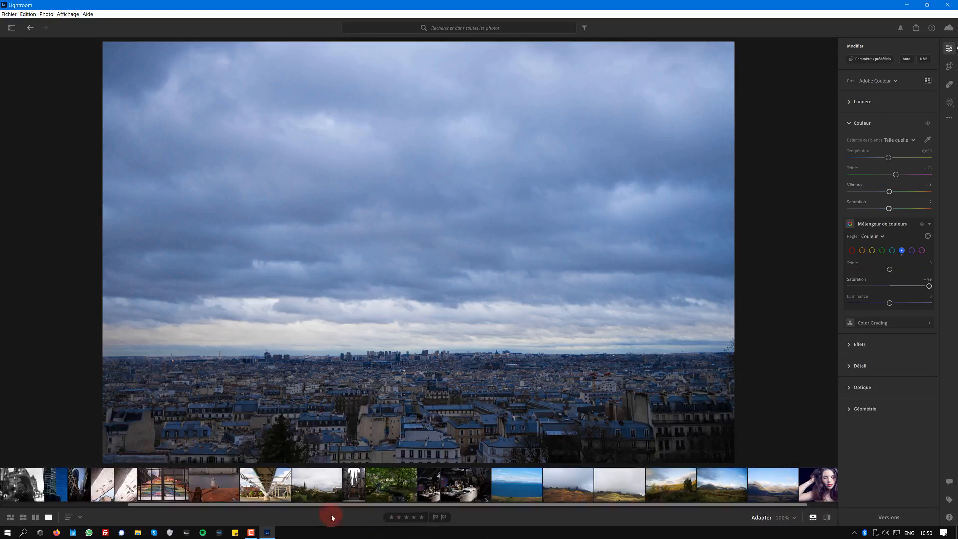
{"action": "left_click", "coordinate": [398, 497]}
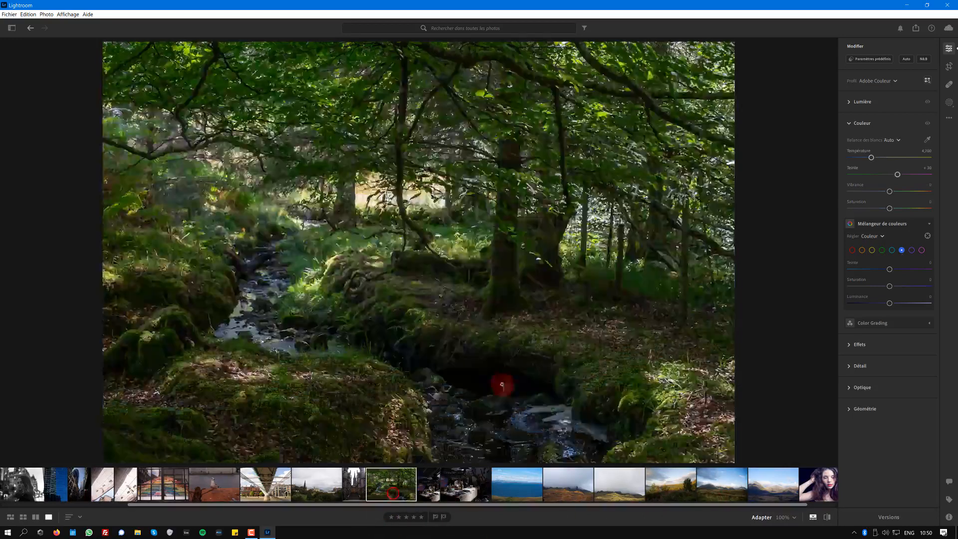
{"action": "left_click", "coordinate": [883, 251]}
{"action": "mouse_move", "coordinate": [895, 304]}
{"action": "left_mouse_down"}
{"action": "mouse_move", "coordinate": [924, 302]}
{"action": "mouse_move", "coordinate": [862, 303]}
{"action": "mouse_move", "coordinate": [926, 303]}
{"action": "mouse_move", "coordinate": [875, 303]}
{"action": "mouse_move", "coordinate": [924, 303]}
{"action": "mouse_move", "coordinate": [902, 311]}
{"action": "mouse_move", "coordinate": [914, 304]}
{"action": "left_mouse_up"}
{"action": "left_click", "coordinate": [873, 250]}
In the autumn lakeside photo, set the magenta luminance to +70 and brighten the purples and reds
{"action": "left_click", "coordinate": [671, 494]}
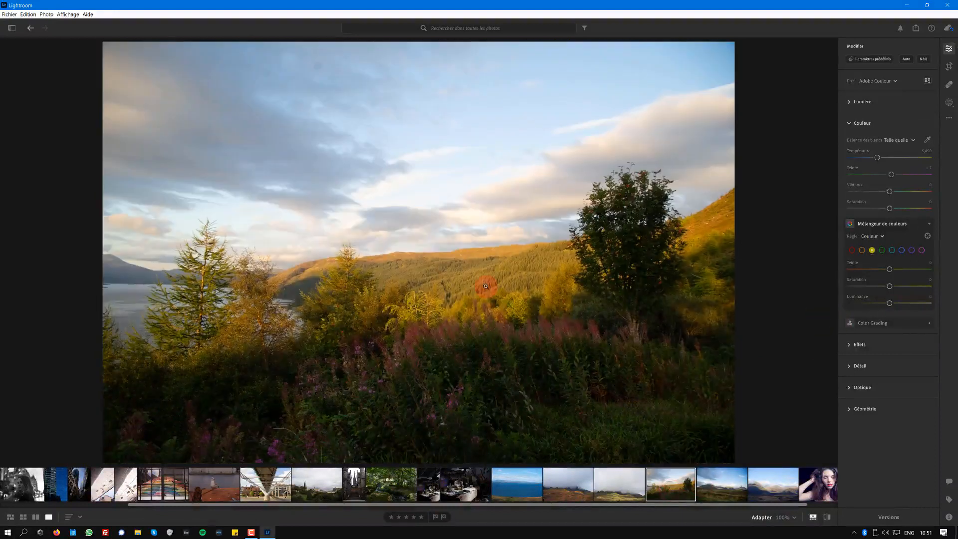
{"action": "left_click", "coordinate": [922, 250]}
{"action": "left_click", "coordinate": [891, 303]}
{"action": "left_click_drag", "start_coordinate": [916, 300], "coordinate": [918, 303]}
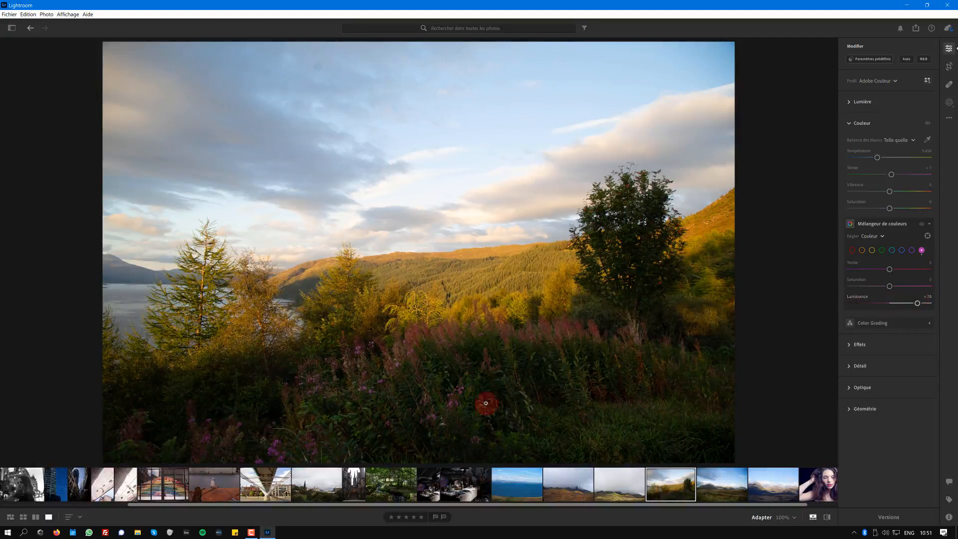
{"action": "left_click", "coordinate": [909, 250]}
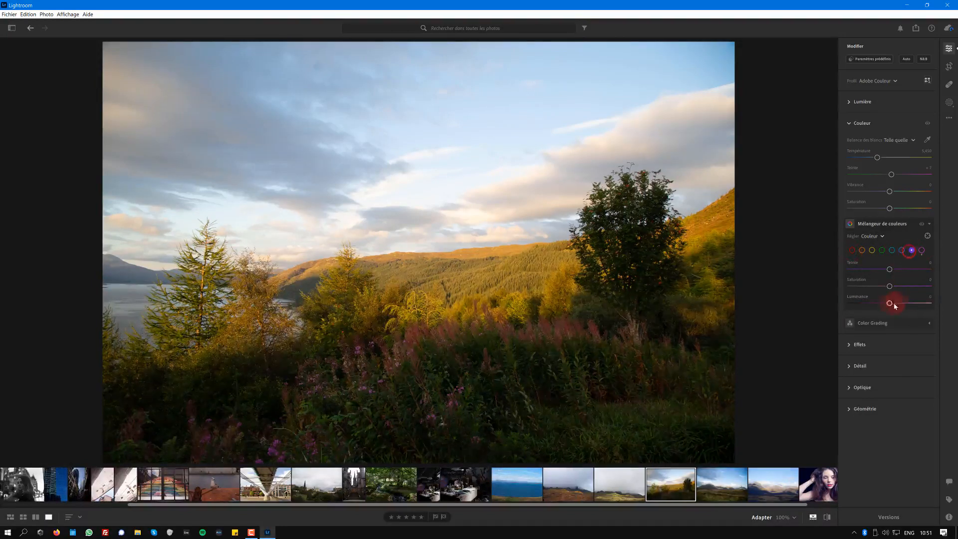
{"action": "left_click_drag", "start_coordinate": [892, 303], "coordinate": [926, 303]}
{"action": "left_click", "coordinate": [852, 250]}
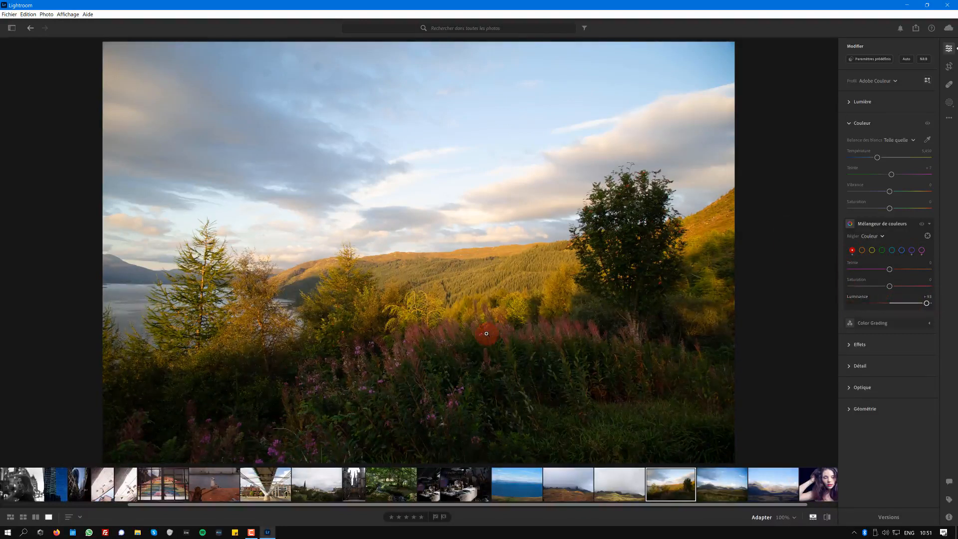
Adjust the green luminance slightly and set the yellow luminance to +4
{"action": "left_click", "coordinate": [882, 250]}
{"action": "mouse_move", "coordinate": [890, 302]}
{"action": "left_mouse_down"}
{"action": "mouse_move", "coordinate": [919, 307]}
{"action": "mouse_move", "coordinate": [871, 304]}
{"action": "mouse_move", "coordinate": [939, 305]}
{"action": "mouse_move", "coordinate": [875, 303]}
{"action": "mouse_move", "coordinate": [927, 308]}
{"action": "mouse_move", "coordinate": [889, 305]}
{"action": "left_mouse_up"}
{"action": "left_click", "coordinate": [872, 250]}
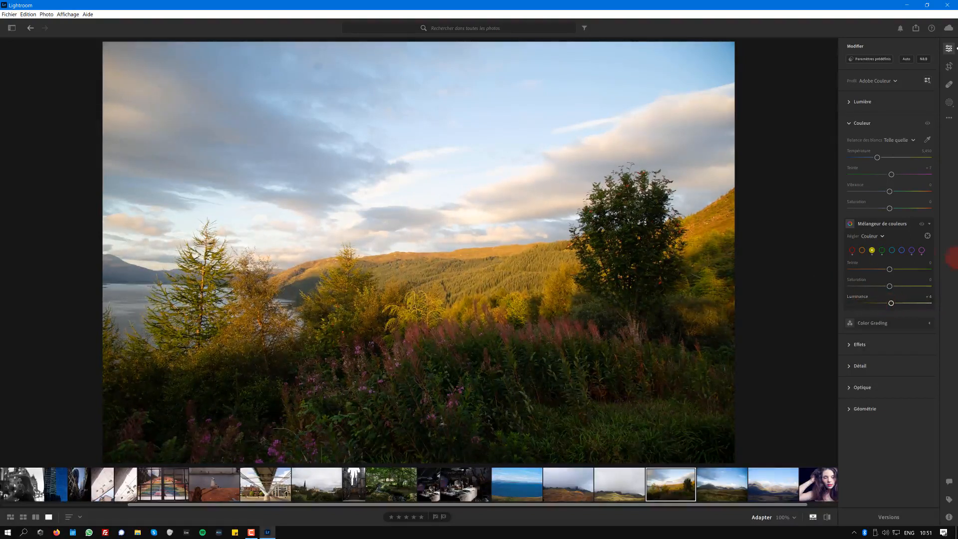
Shift the lake's hue with the targeted adjustment tool, set blue hue to -6 and saturation to +82, and compare with the original
{"action": "left_click", "coordinate": [928, 237]}
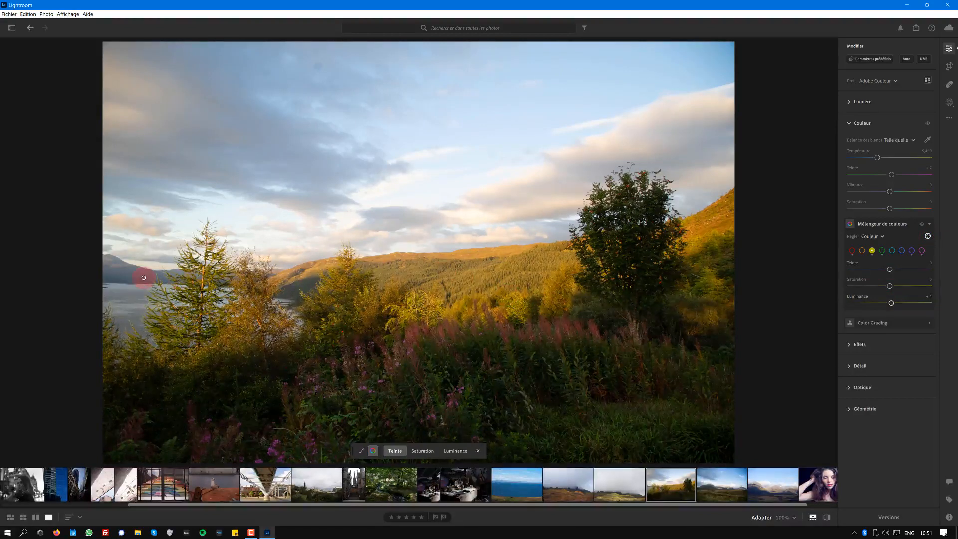
{"action": "mouse_move", "coordinate": [144, 278]}
{"action": "left_mouse_down"}
{"action": "mouse_move", "coordinate": [154, 277]}
{"action": "mouse_move", "coordinate": [124, 277]}
{"action": "mouse_move", "coordinate": [159, 278]}
{"action": "mouse_move", "coordinate": [134, 278]}
{"action": "mouse_move", "coordinate": [135, 300]}
{"action": "mouse_move", "coordinate": [153, 298]}
{"action": "mouse_move", "coordinate": [140, 306]}
{"action": "mouse_move", "coordinate": [153, 303]}
{"action": "mouse_move", "coordinate": [140, 252]}
{"action": "mouse_move", "coordinate": [137, 287]}
{"action": "left_mouse_up"}
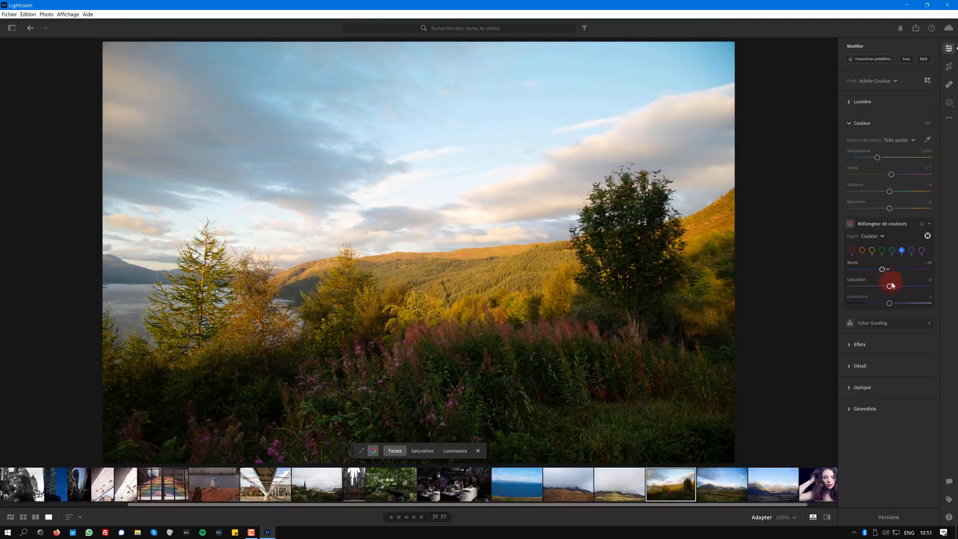
{"action": "left_click_drag", "start_coordinate": [891, 272], "coordinate": [893, 270]}
{"action": "left_click_drag", "start_coordinate": [890, 286], "coordinate": [923, 286]}
{"action": "left_click", "coordinate": [828, 517]}
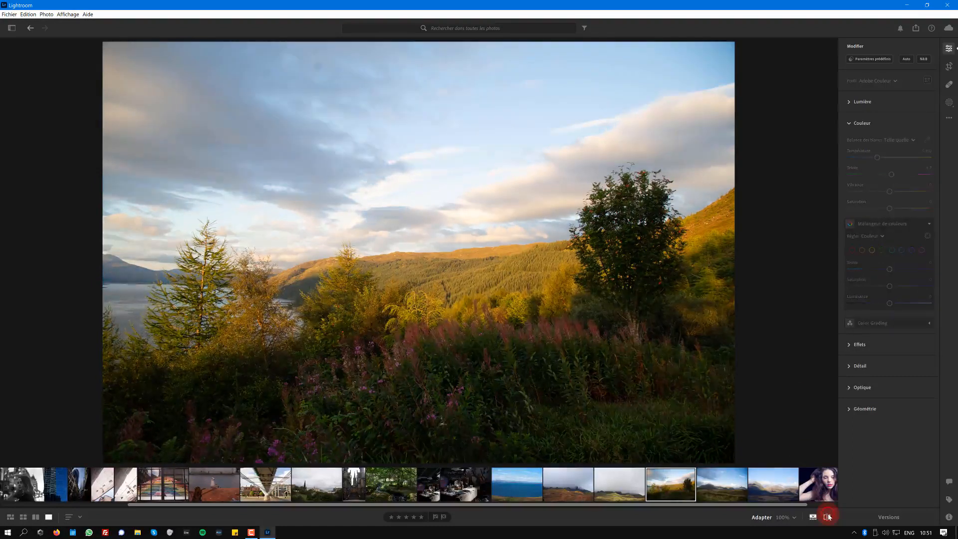
{"action": "left_click", "coordinate": [828, 517]}
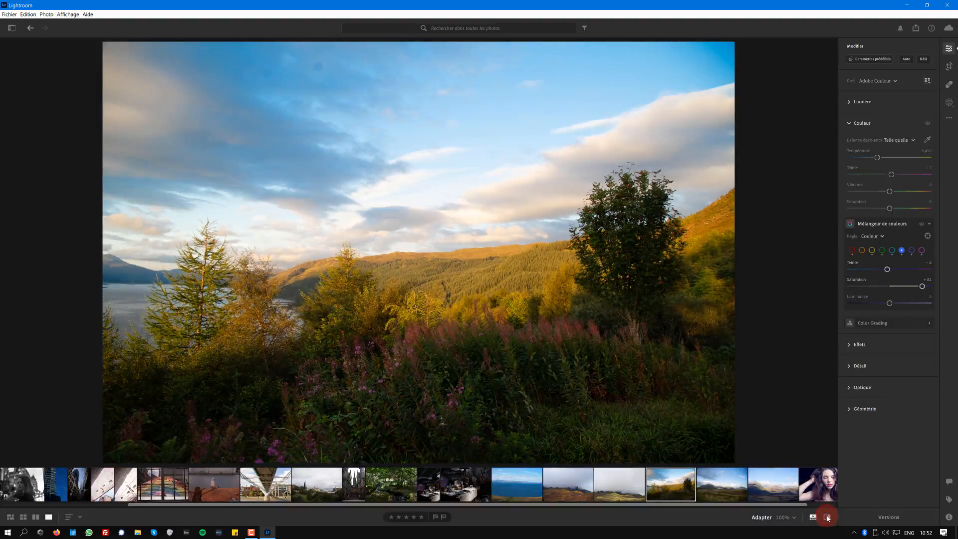
Lift the photo's shadows to +26 in the light settings and compare the result with the original
{"action": "left_click", "coordinate": [854, 102]}
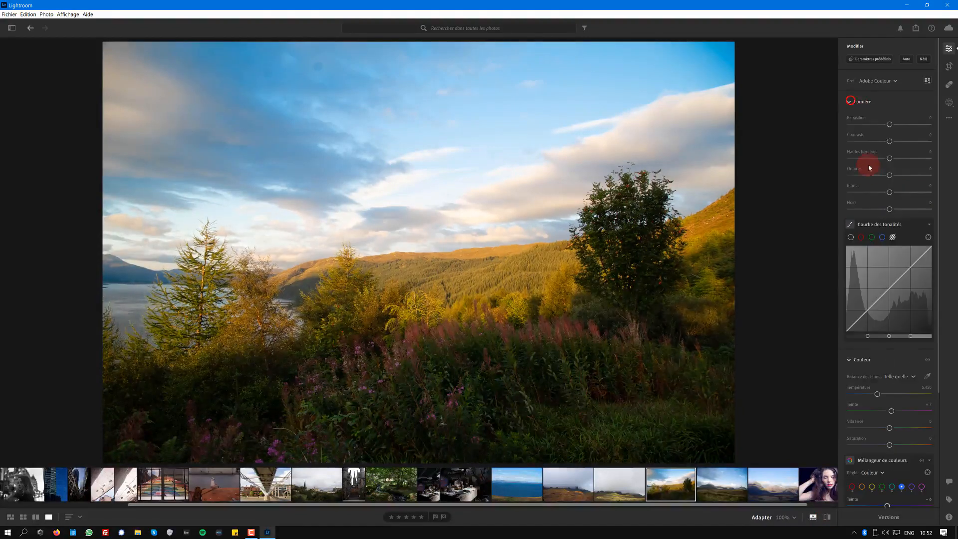
{"action": "left_click_drag", "start_coordinate": [881, 177], "coordinate": [901, 177]}
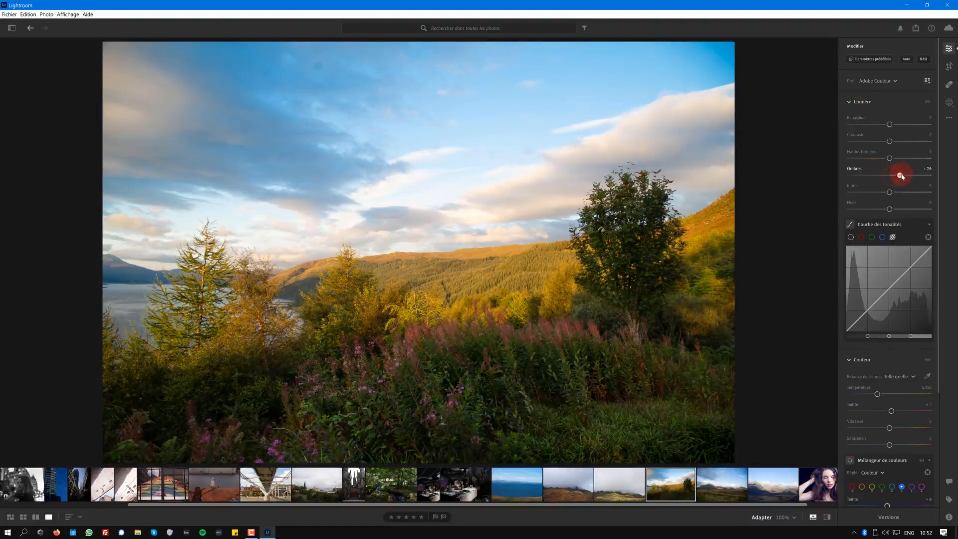
{"action": "left_click", "coordinate": [827, 518]}
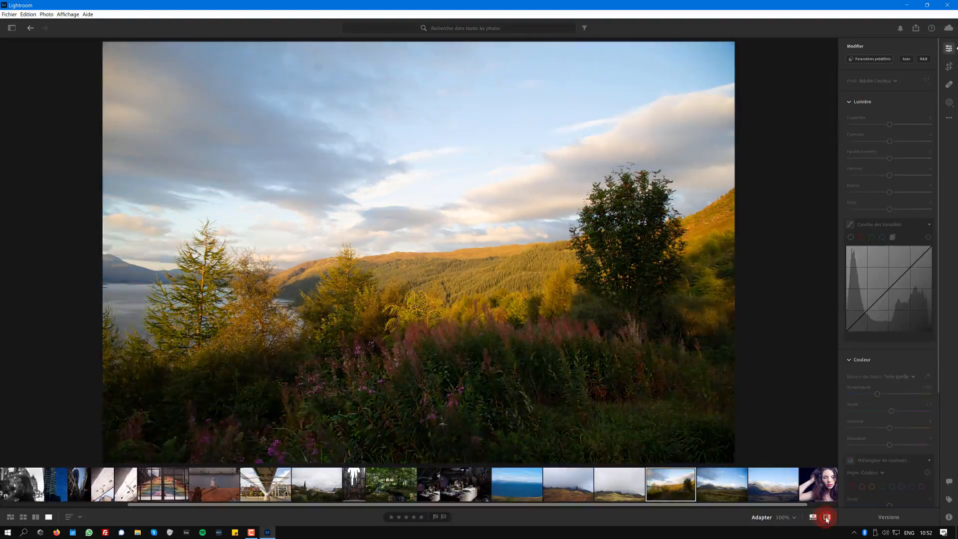
{"action": "left_click", "coordinate": [827, 518]}
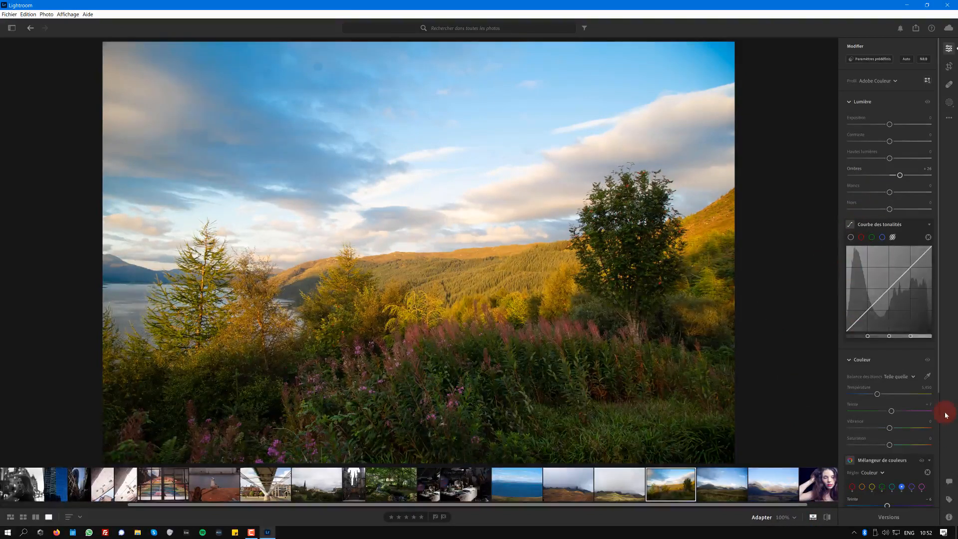
Collapse the color mixer, open the Color Grading controls, dismiss their introduction and show the midtones wheel
{"action": "scroll", "coordinate": [939, 402], "scroll_direction": "down", "scroll_amount": 5}
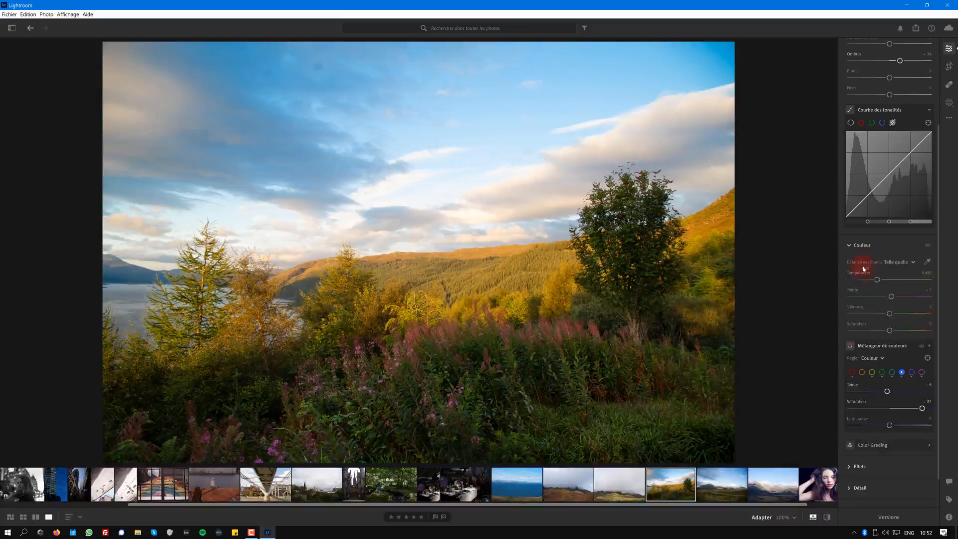
{"action": "left_click", "coordinate": [930, 345]}
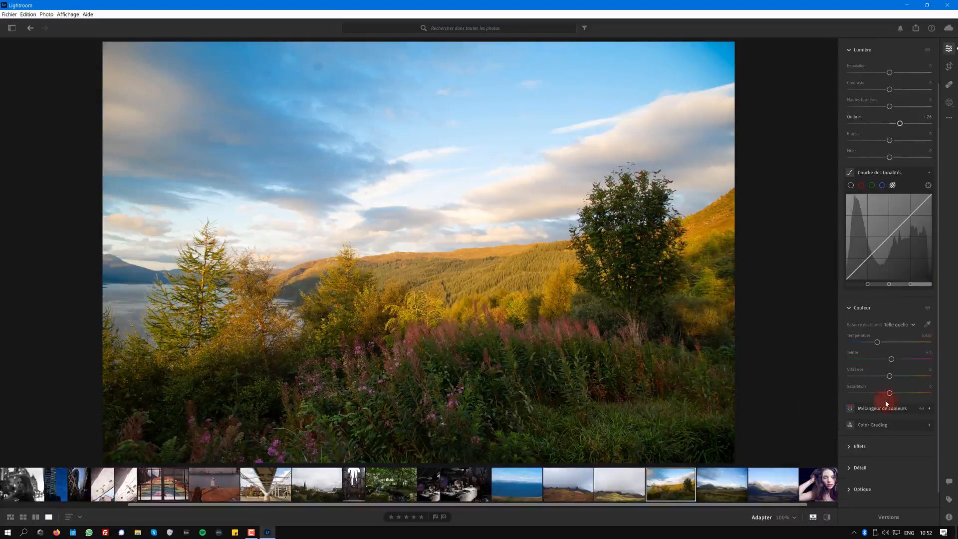
{"action": "left_click", "coordinate": [929, 424]}
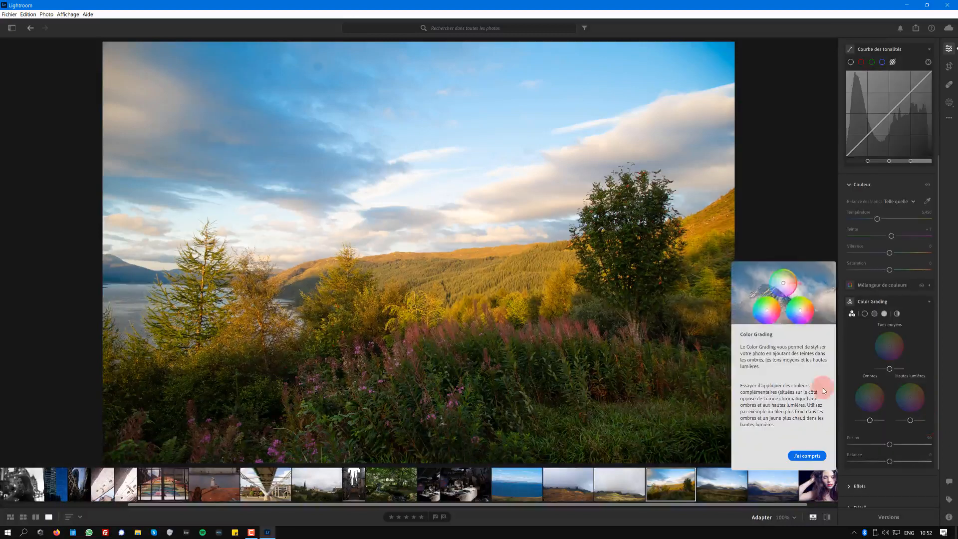
{"action": "left_click", "coordinate": [816, 457]}
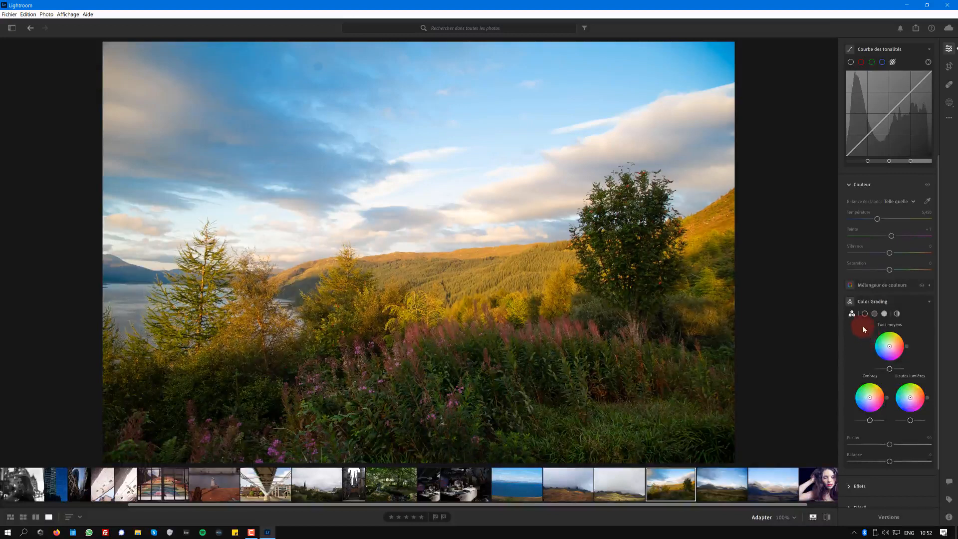
{"action": "left_click", "coordinate": [874, 313]}
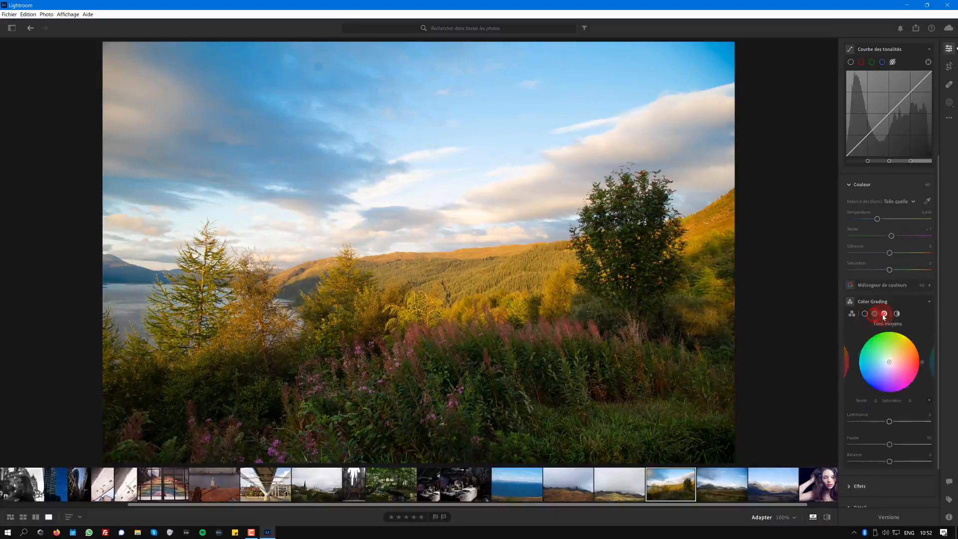
Tint the shadows blue with hue 228 and saturation 86, then fine-tune luminance to -2 and balance to +3 and nudge the blending
{"action": "left_click", "coordinate": [866, 314]}
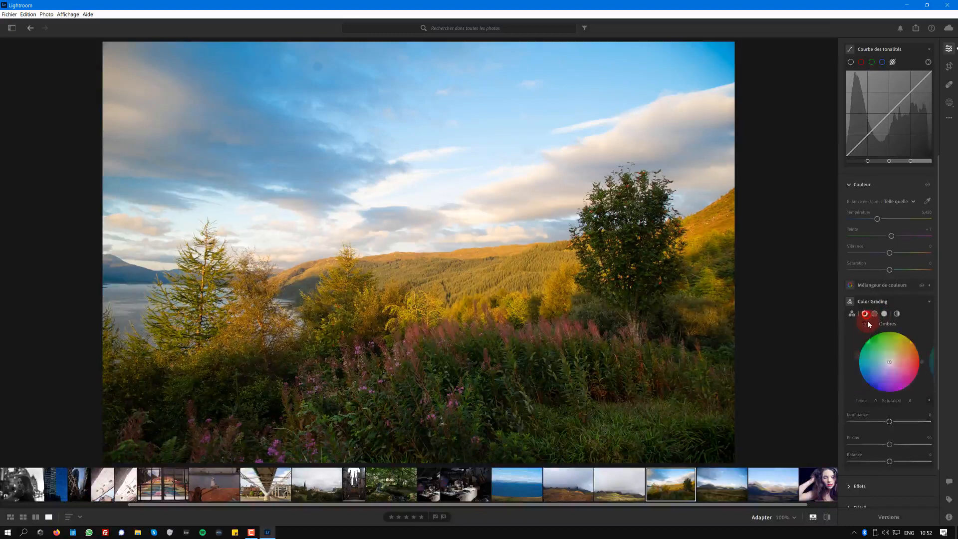
{"action": "left_click_drag", "start_coordinate": [891, 363], "coordinate": [874, 383]}
{"action": "mouse_move", "coordinate": [890, 422]}
{"action": "left_mouse_down"}
{"action": "mouse_move", "coordinate": [914, 422]}
{"action": "mouse_move", "coordinate": [881, 425]}
{"action": "mouse_move", "coordinate": [890, 422]}
{"action": "left_mouse_up"}
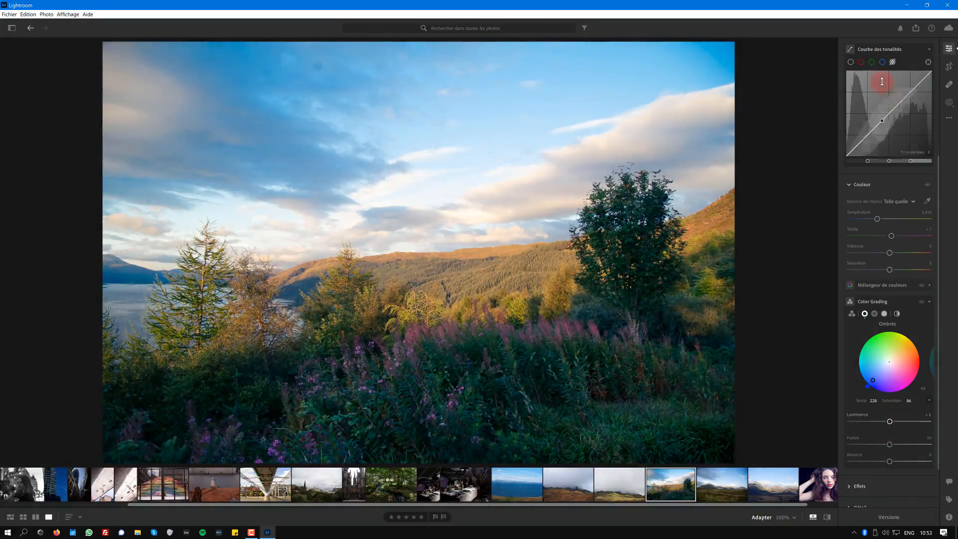
{"action": "double_click", "coordinate": [890, 422]}
{"action": "left_click_drag", "start_coordinate": [890, 421], "coordinate": [893, 462]}
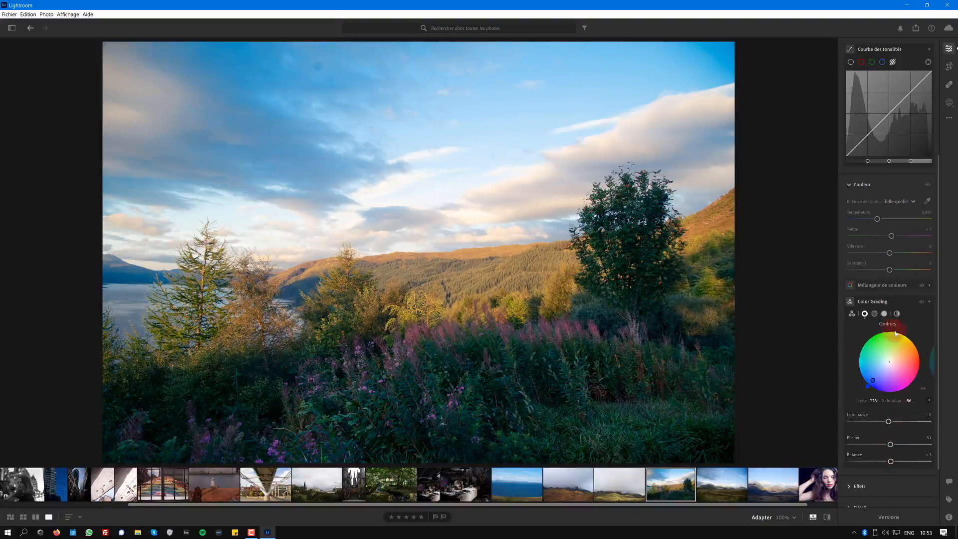
Show the midtones and highlights wheels in Color Grading, and switch to the foggy moorland photo with the rock pinnacle
{"action": "left_click", "coordinate": [875, 314]}
{"action": "left_click", "coordinate": [884, 313]}
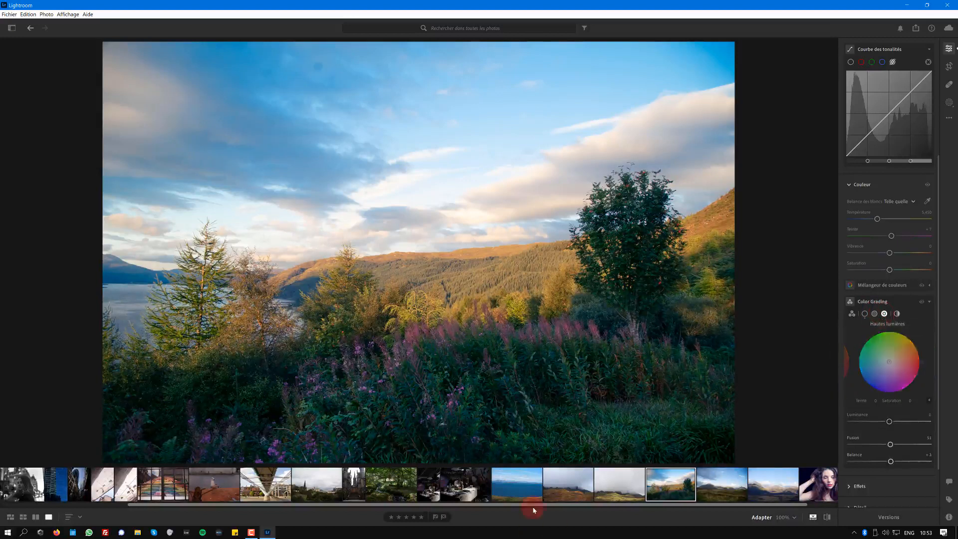
{"action": "left_click", "coordinate": [574, 486]}
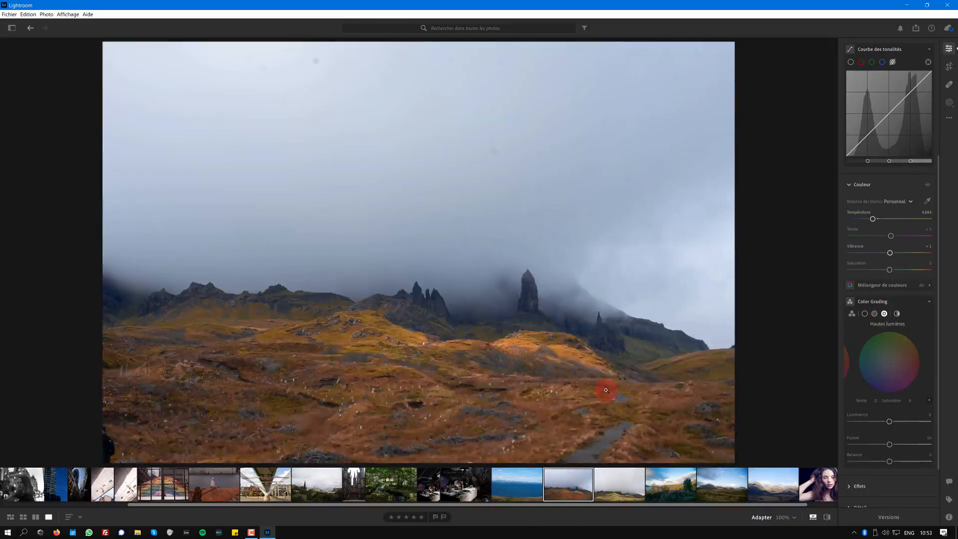
Try tinting the whole photo with the global wheel, and tint the shadows blue with hue 212 and saturation 16
{"action": "left_click", "coordinate": [897, 313]}
{"action": "scroll", "coordinate": [890, 325], "scroll_direction": "up", "scroll_amount": 1}
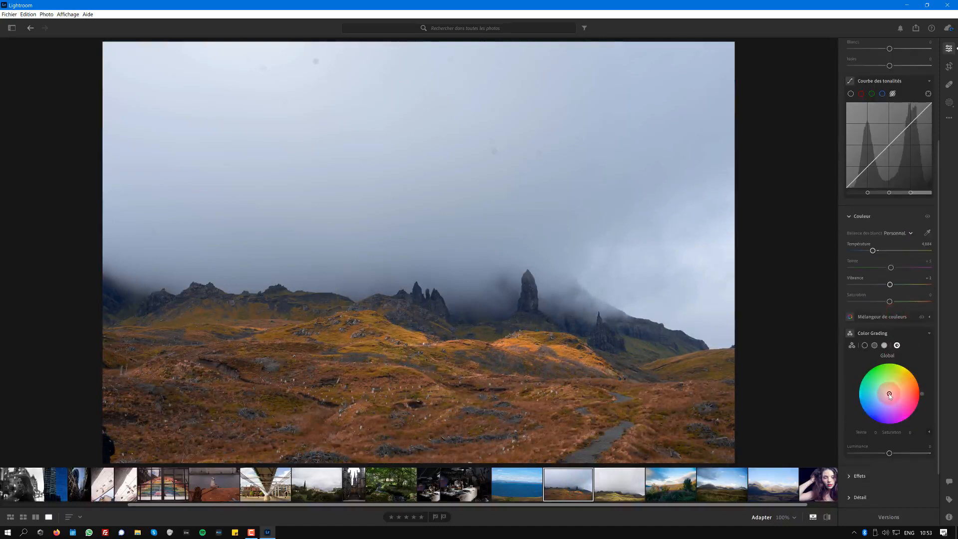
{"action": "left_click_drag", "start_coordinate": [889, 396], "coordinate": [858, 413]}
{"action": "left_click_drag", "start_coordinate": [892, 395], "coordinate": [885, 367]}
{"action": "left_click", "coordinate": [865, 346]}
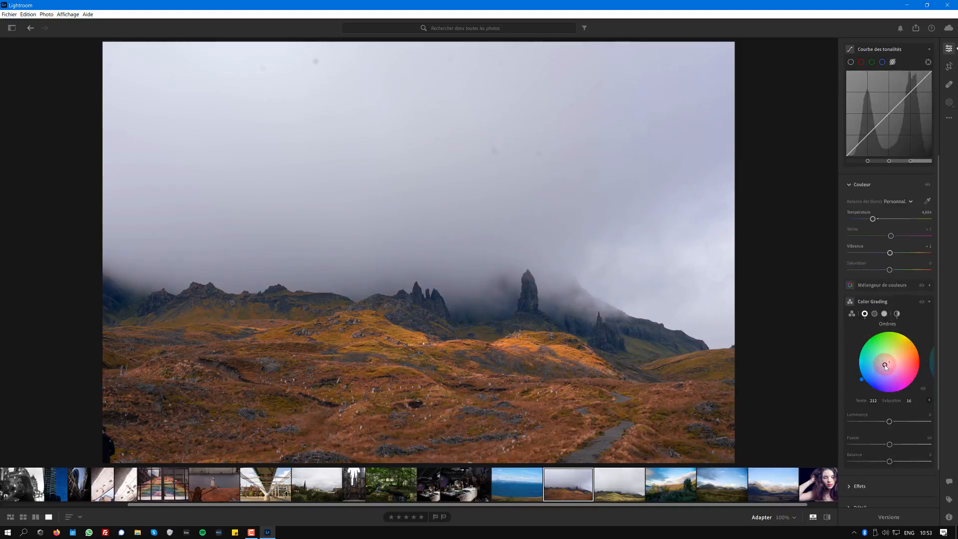
Compare the graded moorland photo with the original and check its highlights and shadows wheels
{"action": "left_click", "coordinate": [828, 517]}
{"action": "left_click", "coordinate": [828, 517]}
{"action": "left_click", "coordinate": [828, 518]}
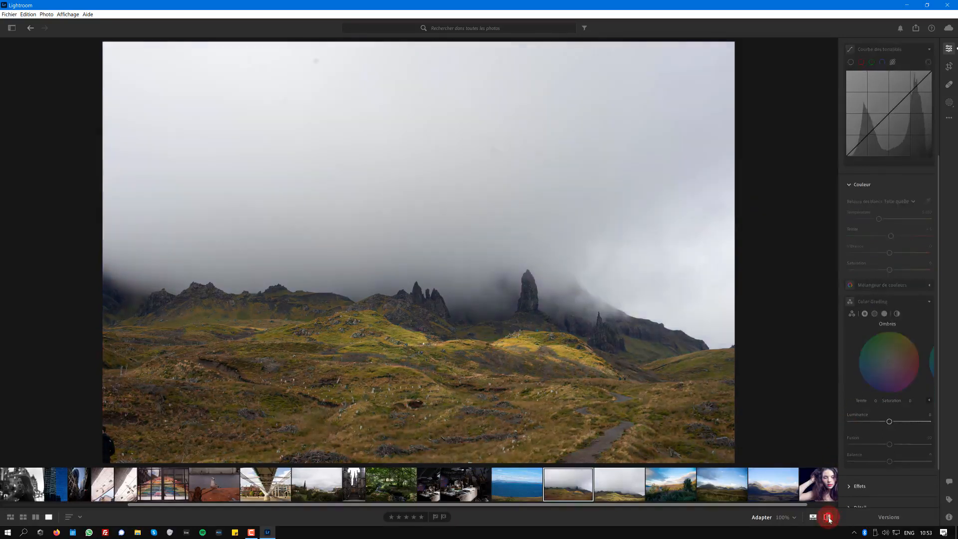
{"action": "left_click", "coordinate": [829, 518]}
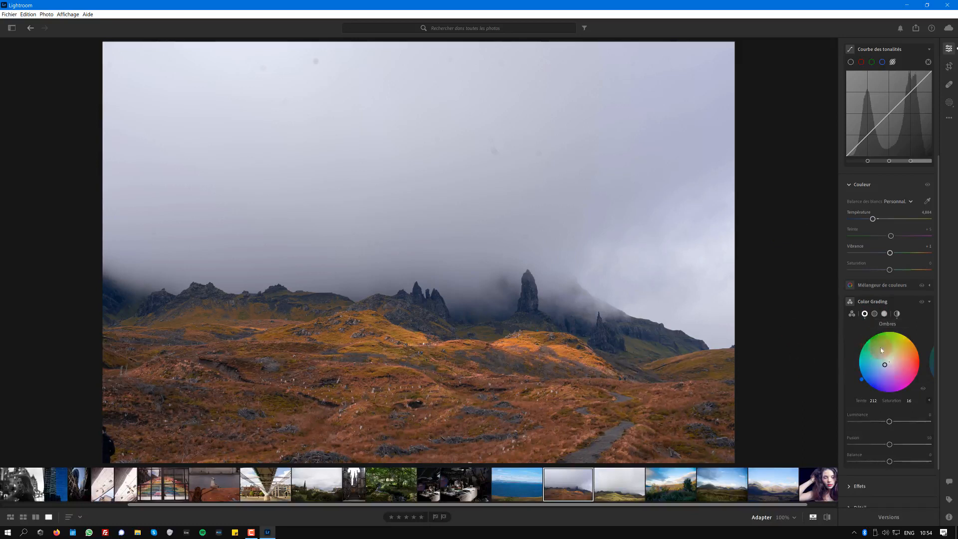
{"action": "left_click", "coordinate": [884, 314]}
{"action": "left_click", "coordinate": [865, 314]}
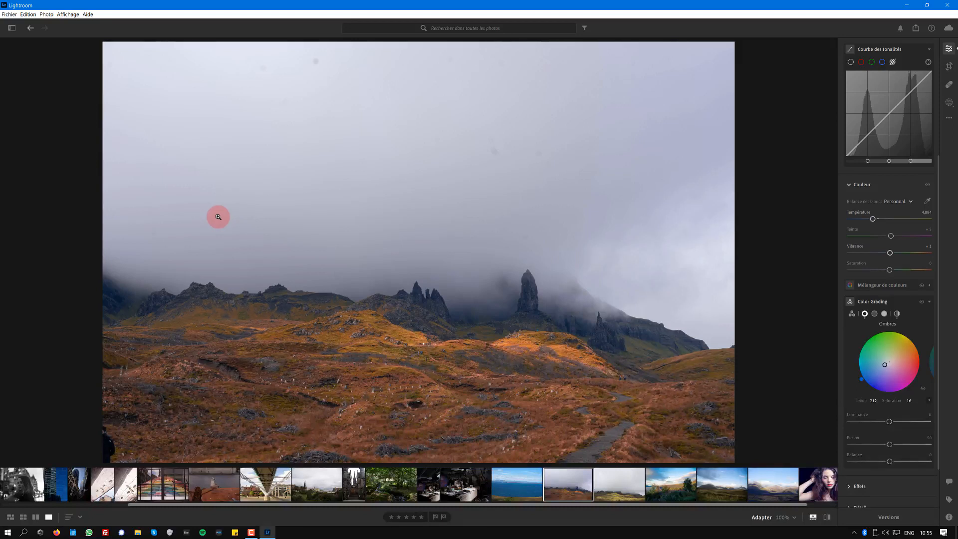
Collapse the Color Grading controls and expand the color mixer for the moorland photo
{"action": "left_click", "coordinate": [930, 302]}
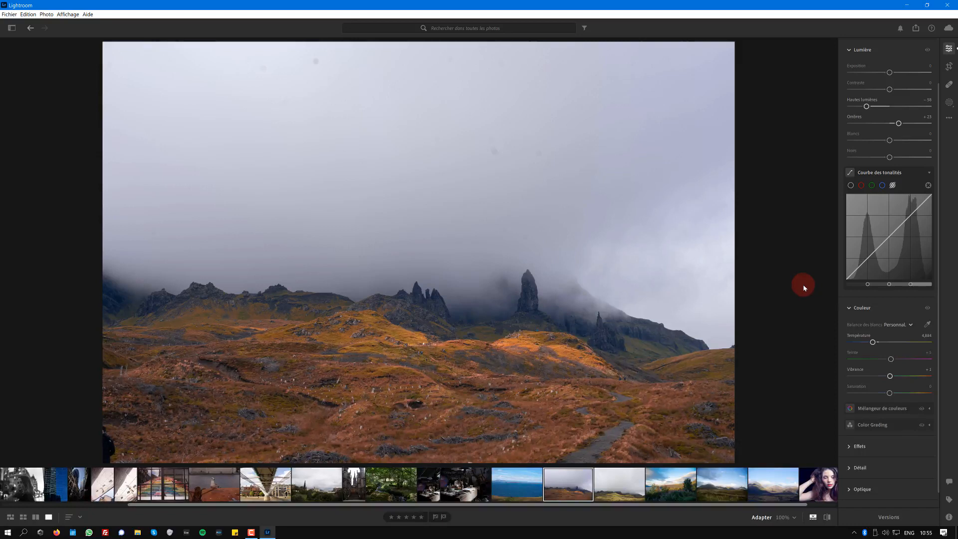
{"action": "left_click", "coordinate": [930, 408]}
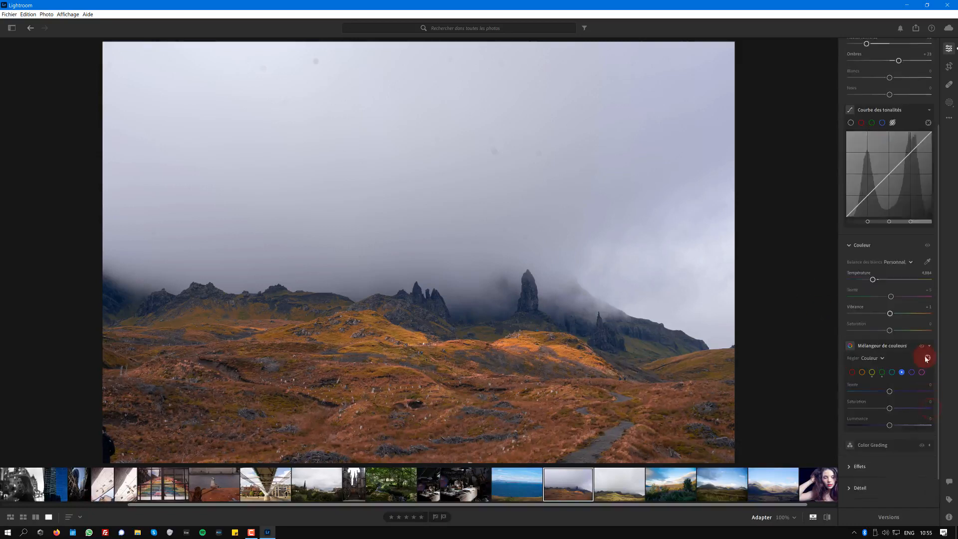